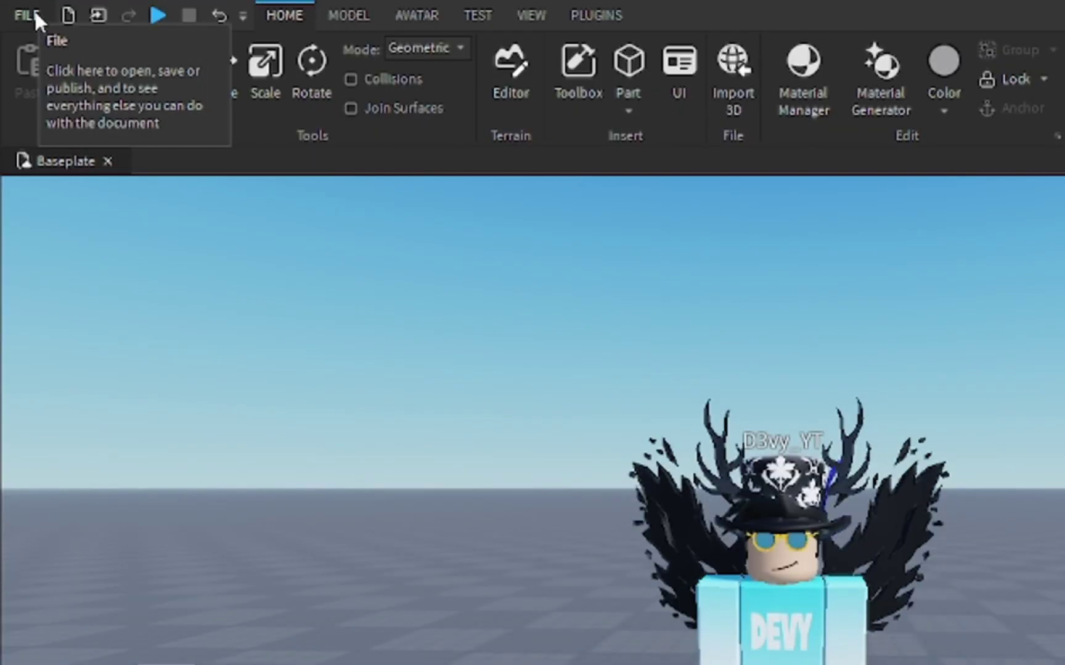
Check Live Animation Creator in Beta Features, save, and restart Studio to apply it
left_click(19, 10)
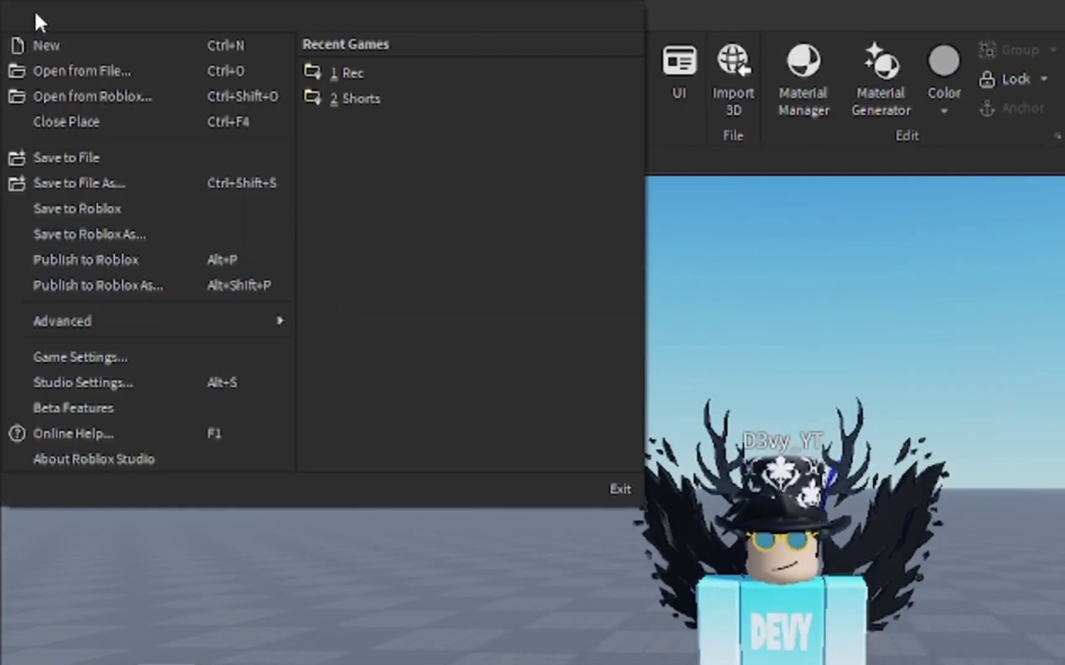
left_click(77, 411)
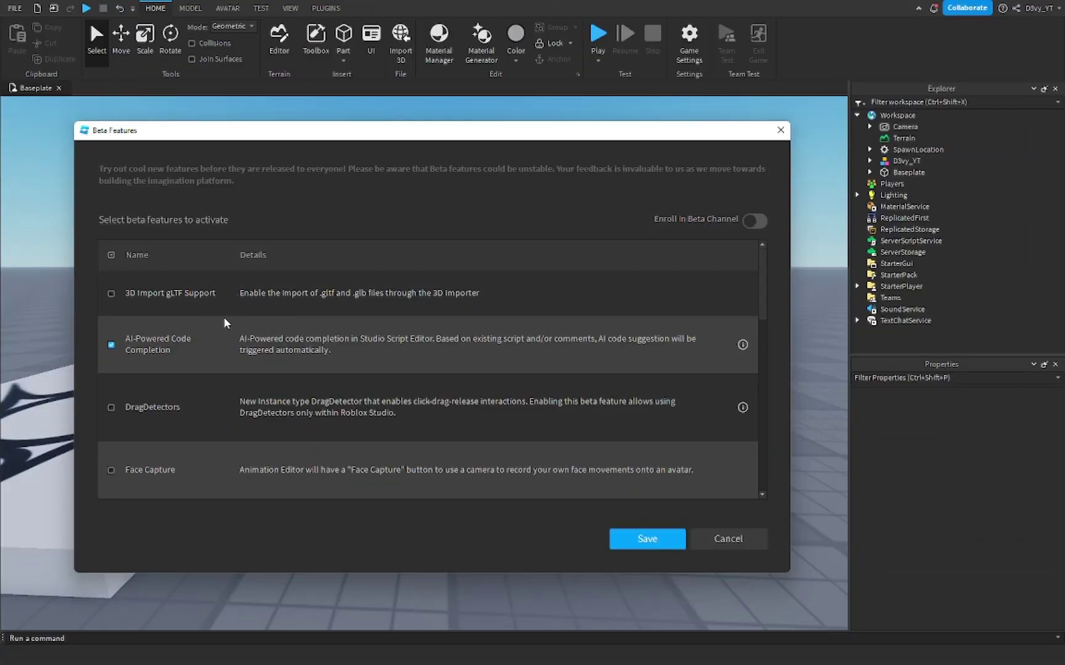
left_click_drag(810, 271, 810, 318)
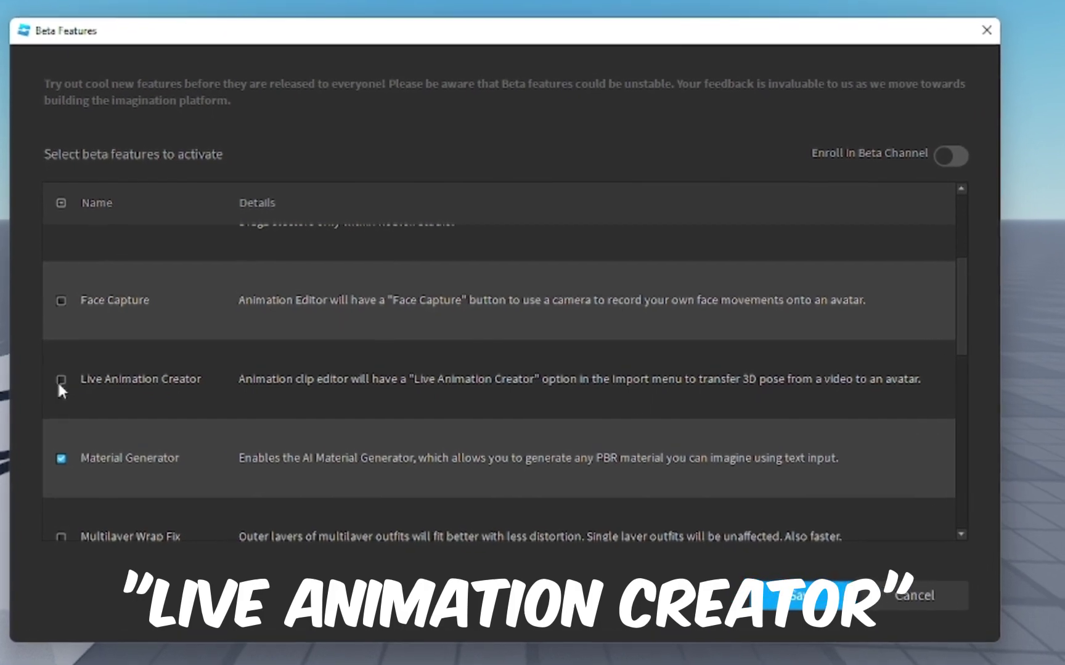
left_click(74, 380)
left_click(857, 611)
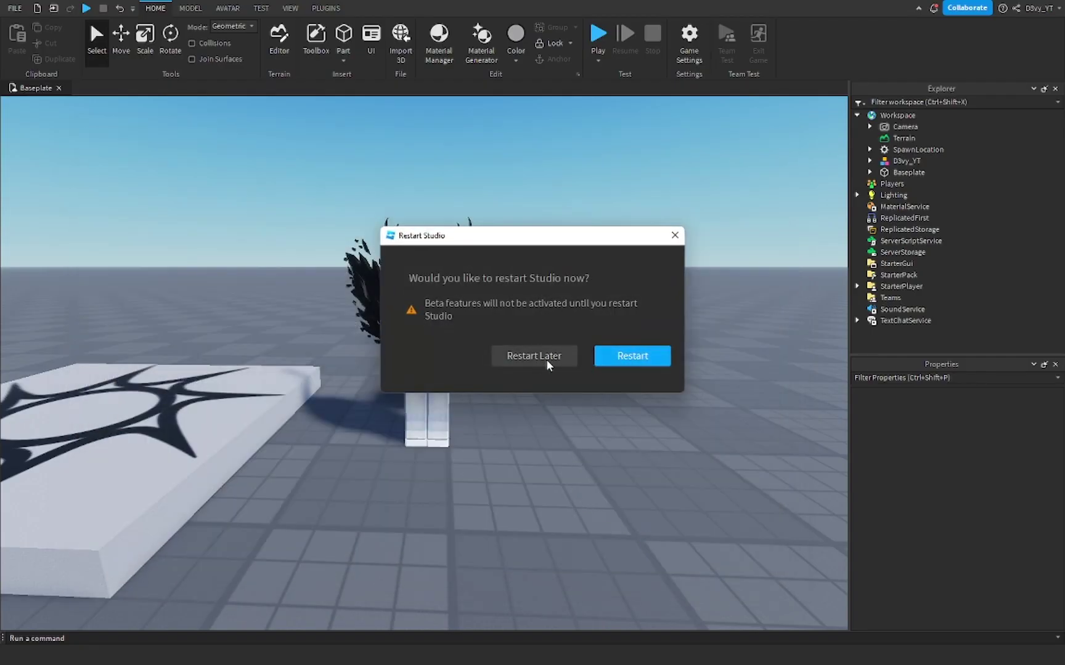
left_click(633, 358)
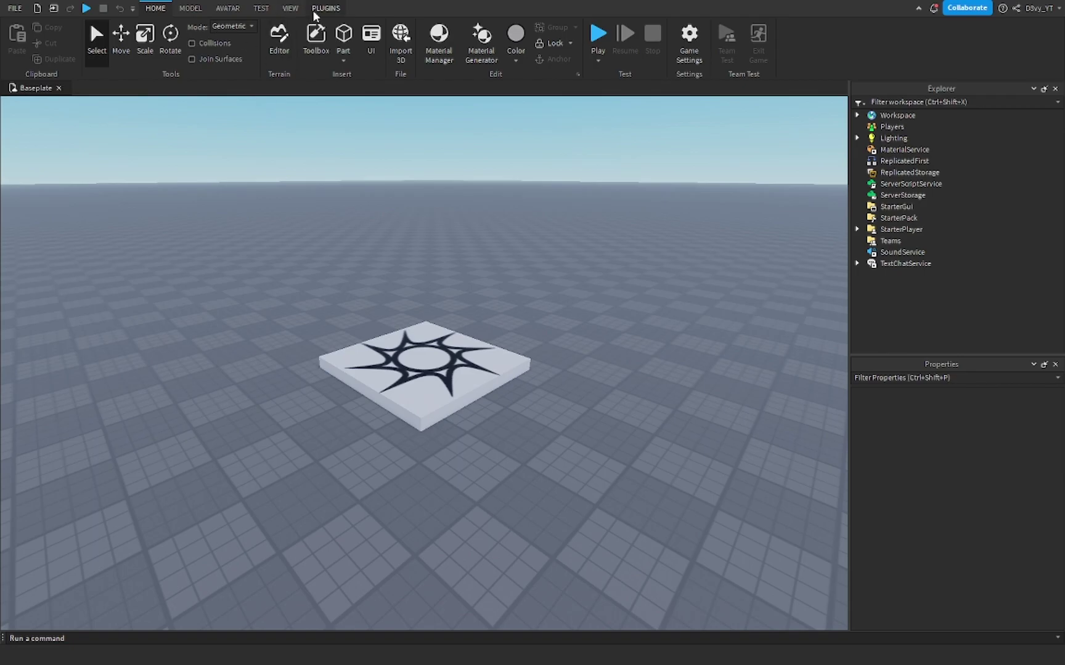
Look through the Avatar tab's rig generation options, then close them
left_click(228, 9)
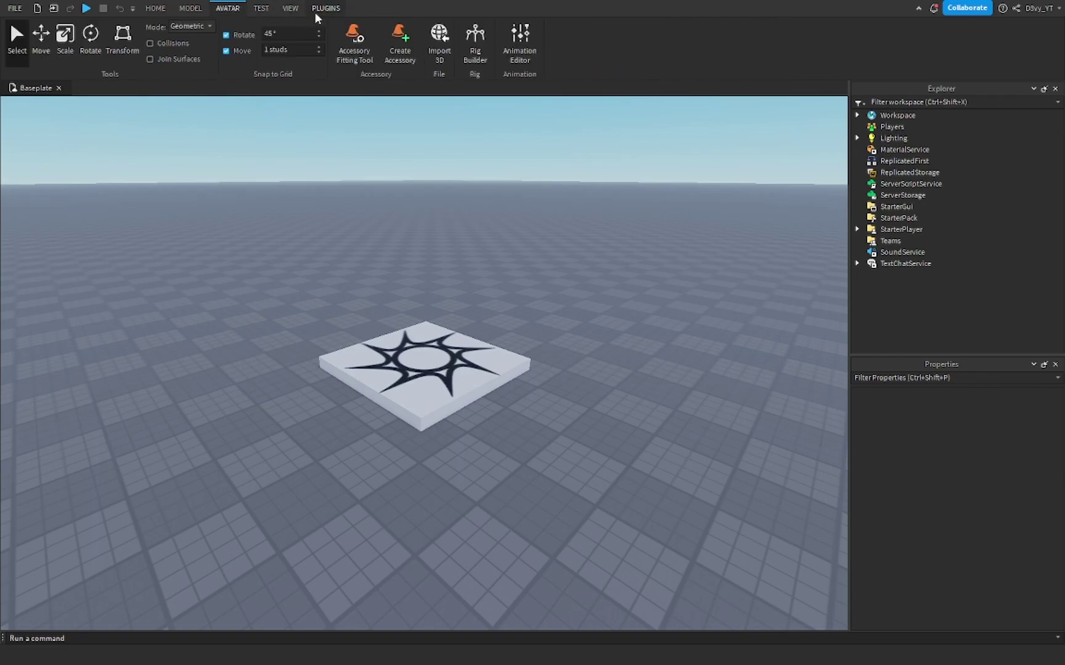
left_click(476, 52)
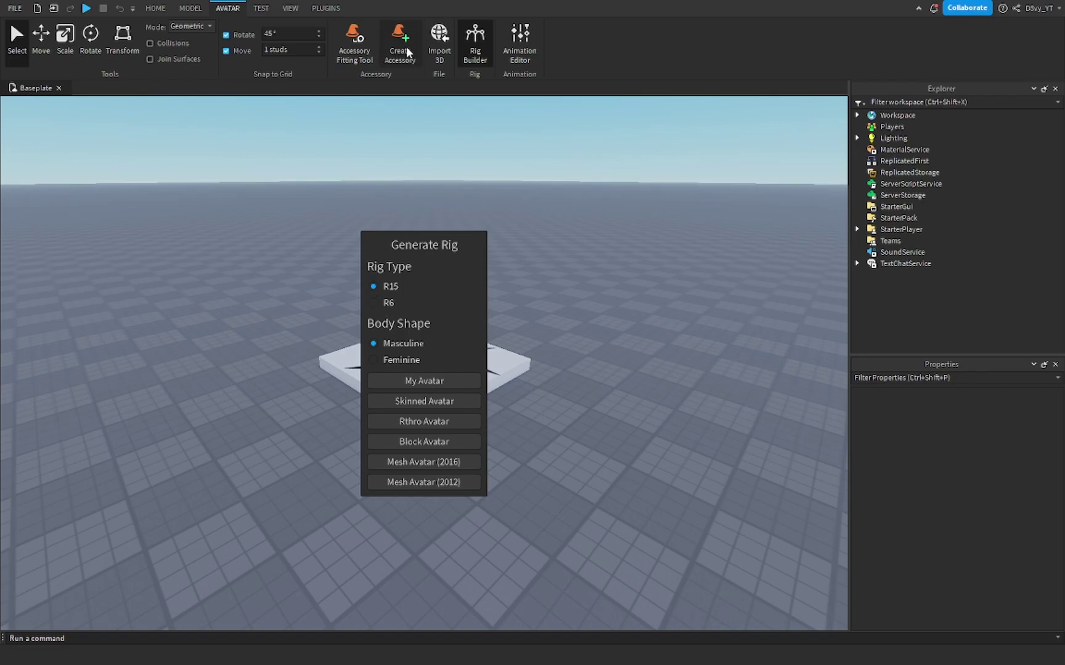
left_click(475, 38)
Spawn D3vy_YT's avatar as an R15 character and place it beside the baseplate
left_click(326, 7)
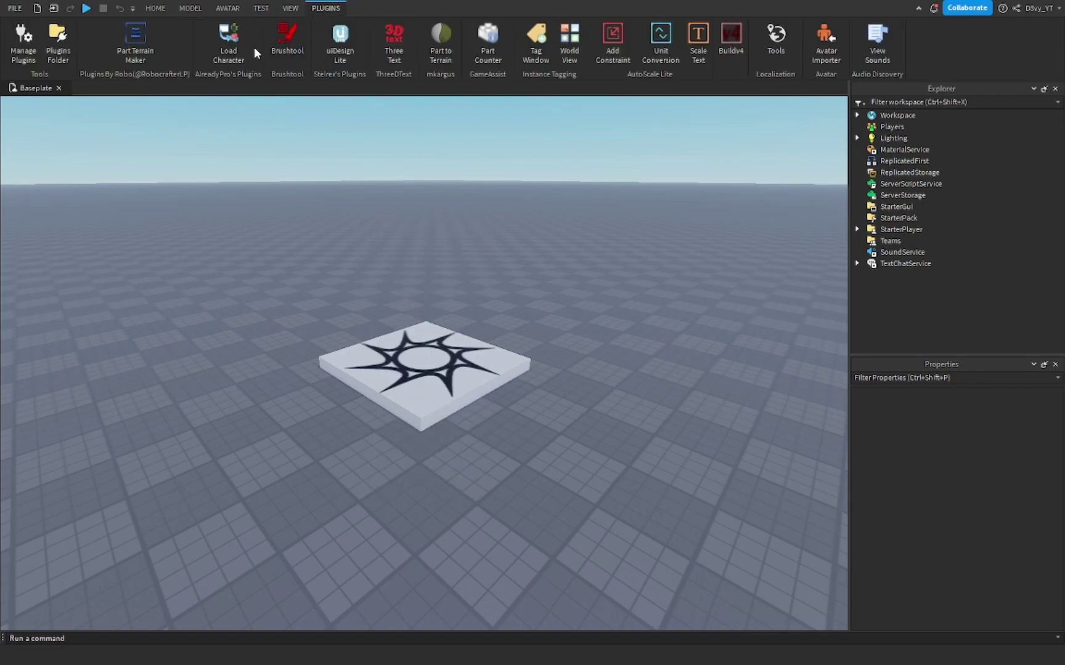
left_click(231, 47)
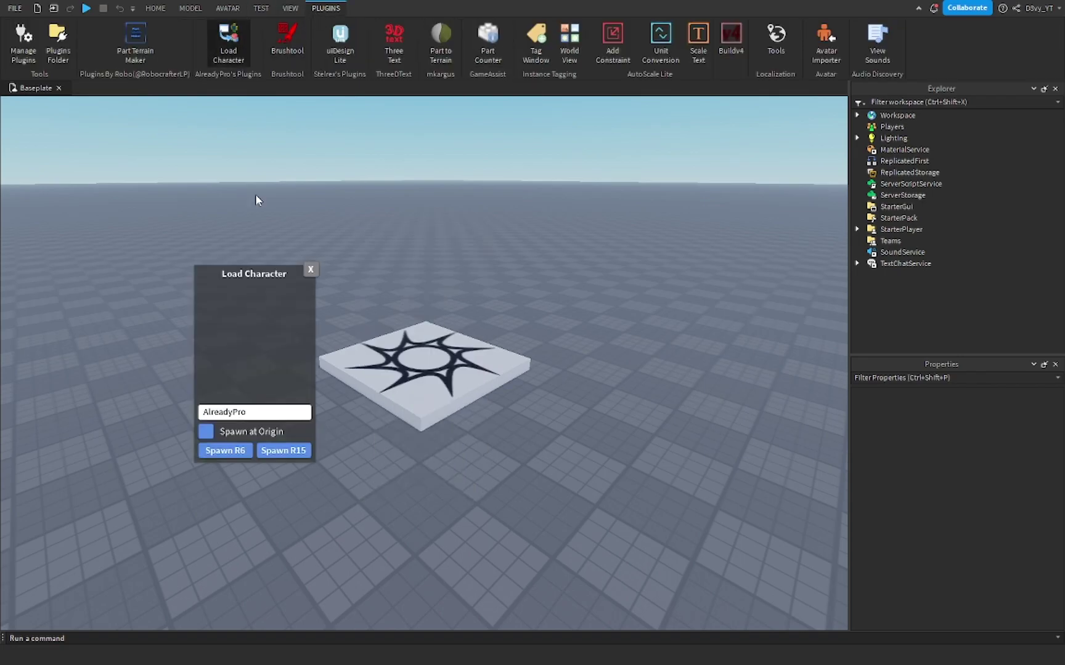
double_click(247, 411)
type("D3v")
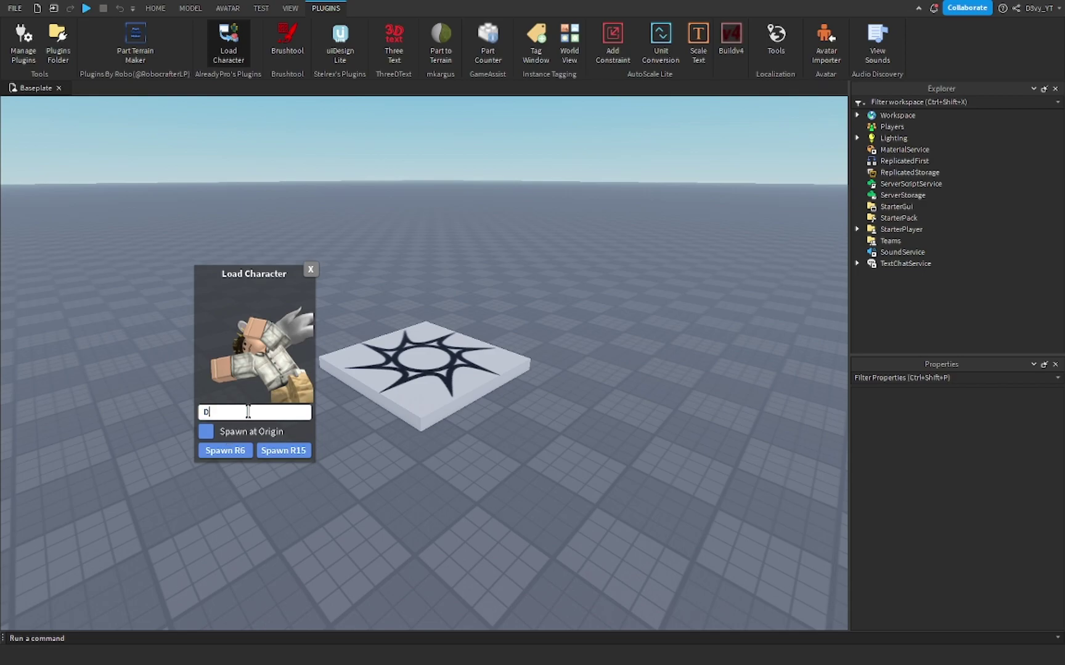
type("y_YT")
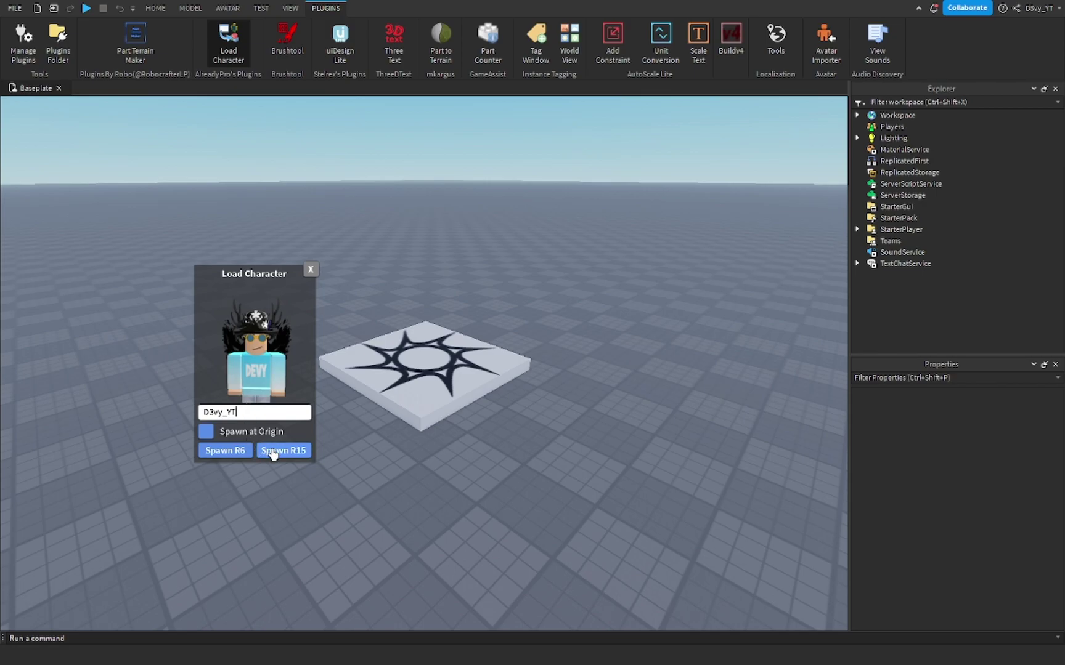
left_click(310, 270)
left_click_drag(429, 379, 583, 420)
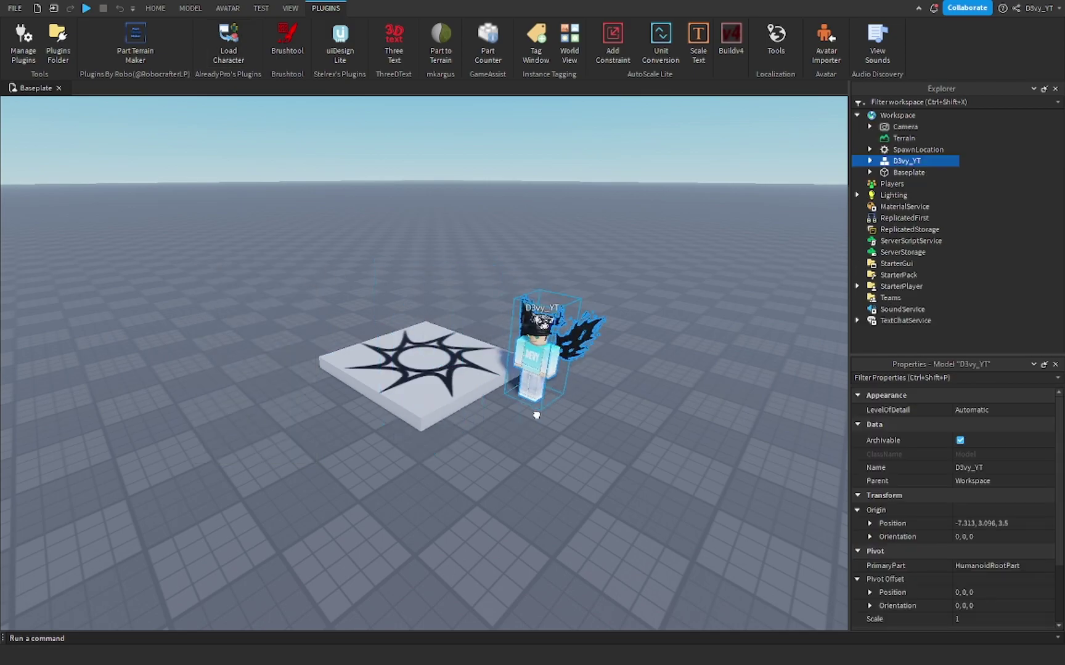
left_click(666, 324)
scroll(667, 325, "up", 5)
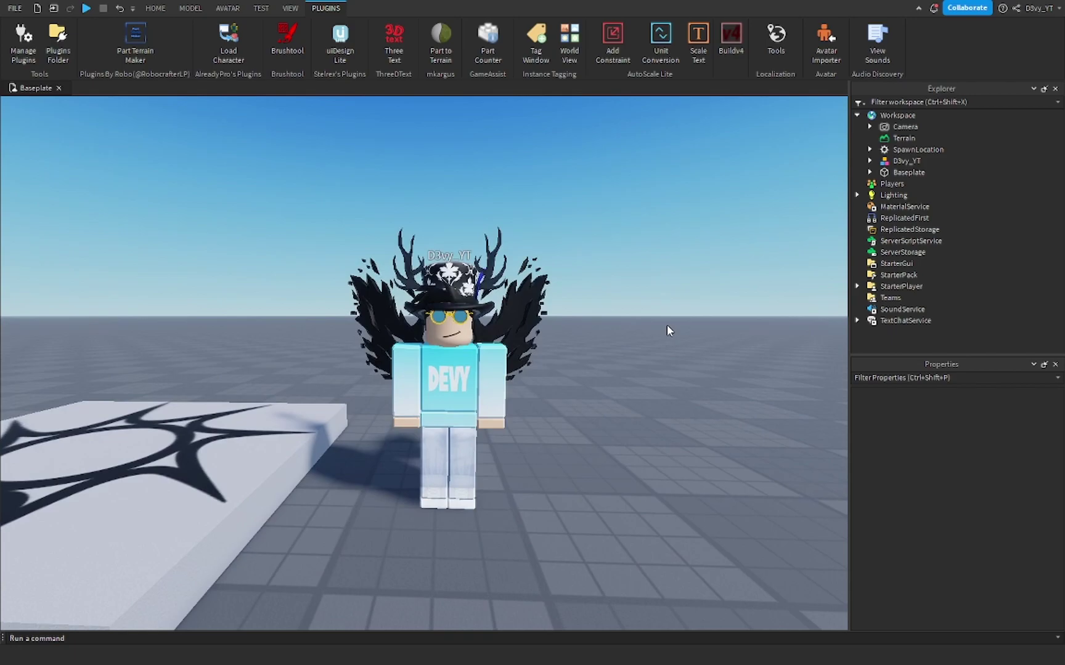
Create a 'Tutorial Animation' clip for the D3vy_YT rig in the Animation Editor
left_click(227, 9)
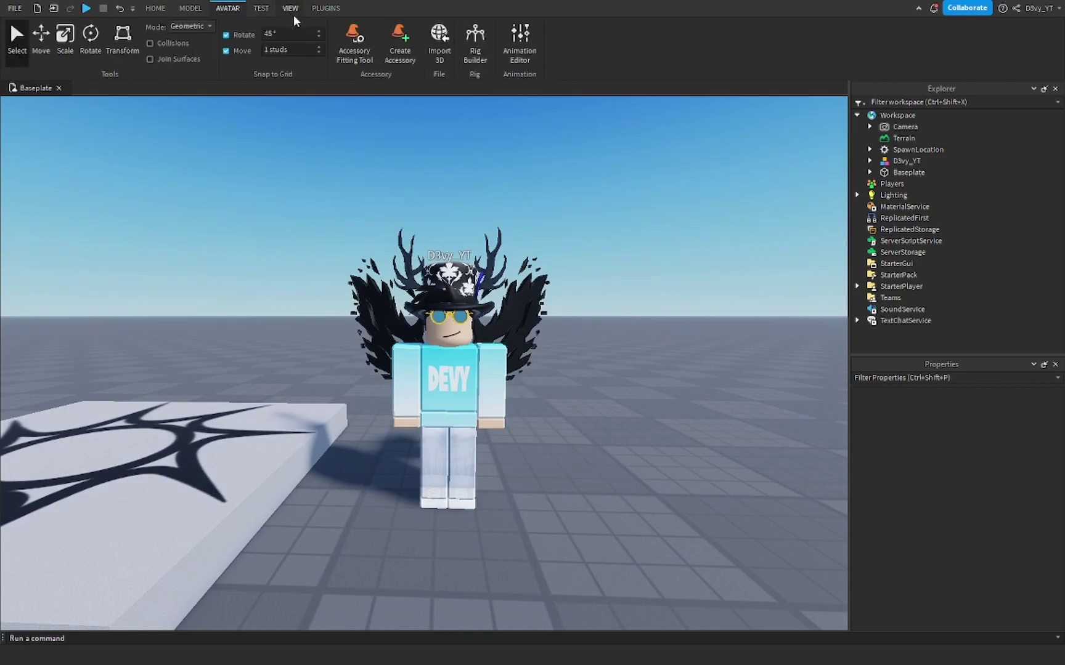
left_click(521, 52)
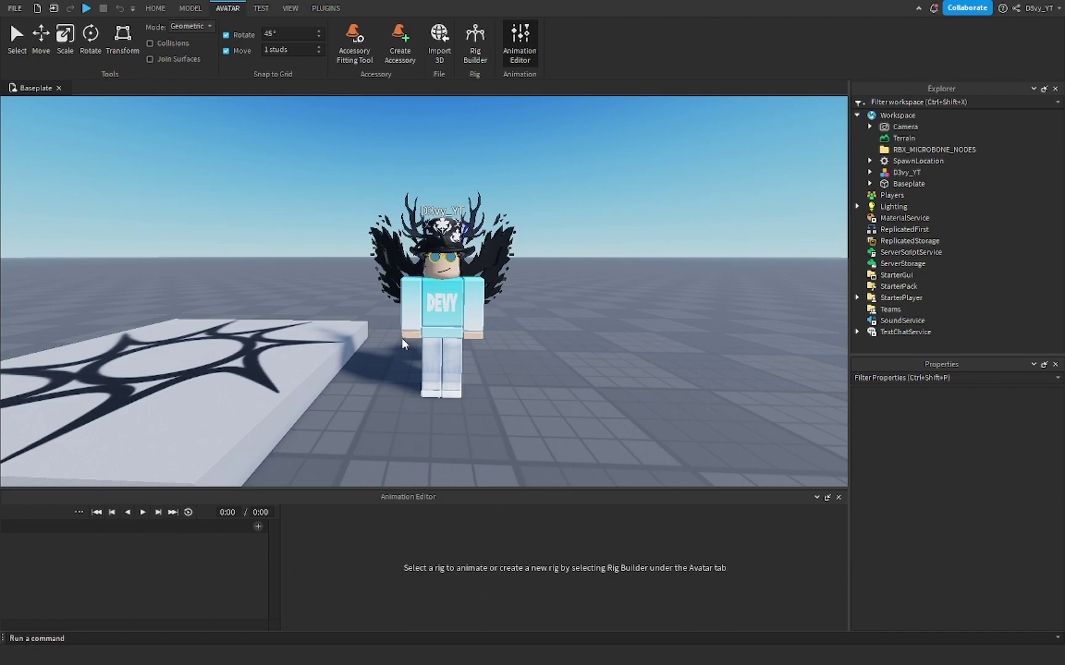
left_click(439, 280)
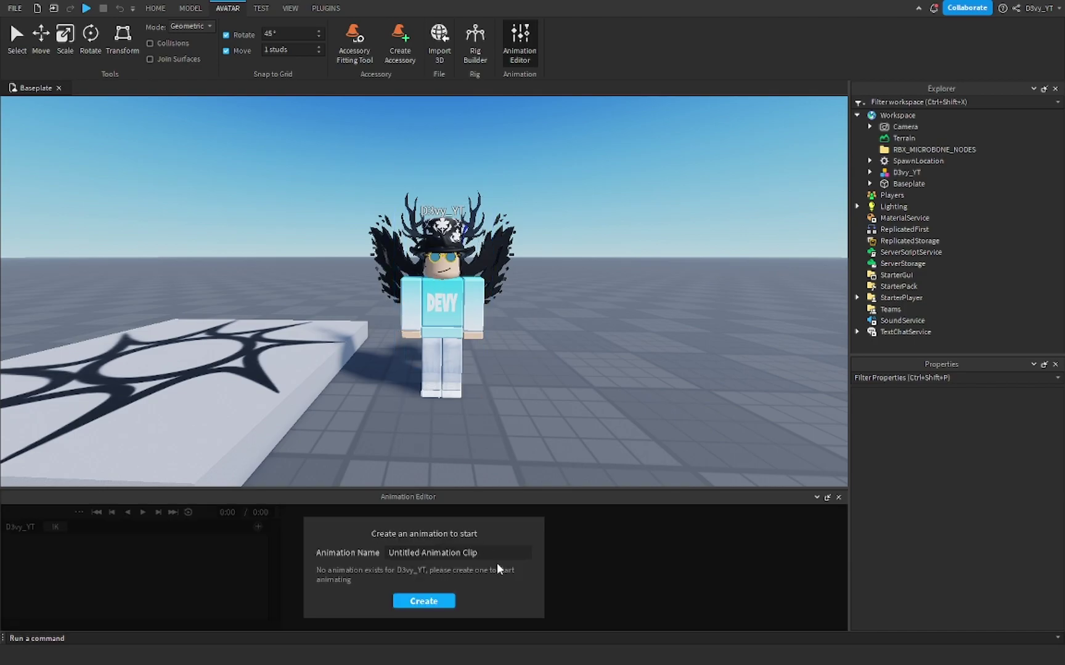
left_click_drag(479, 554, 324, 555)
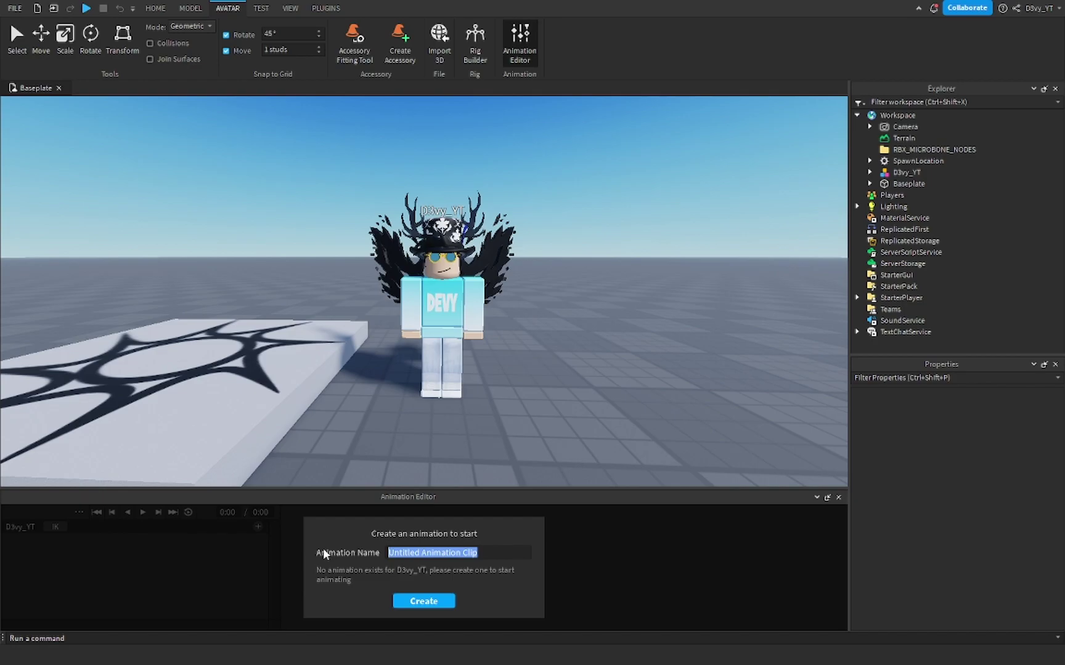
type("Tutorial")
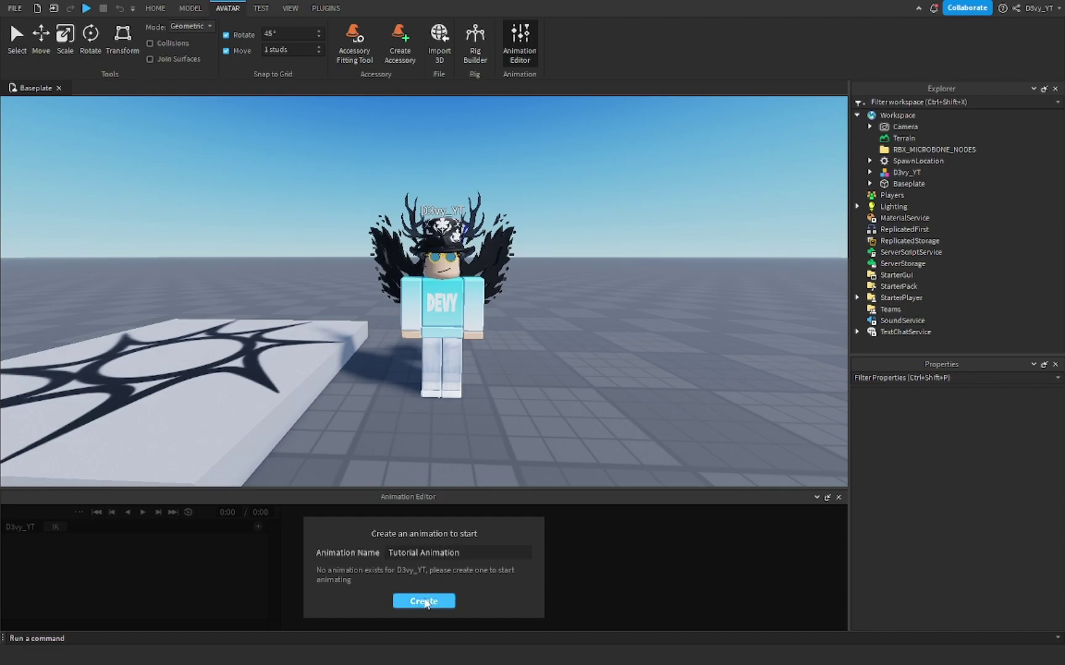
left_click(425, 601)
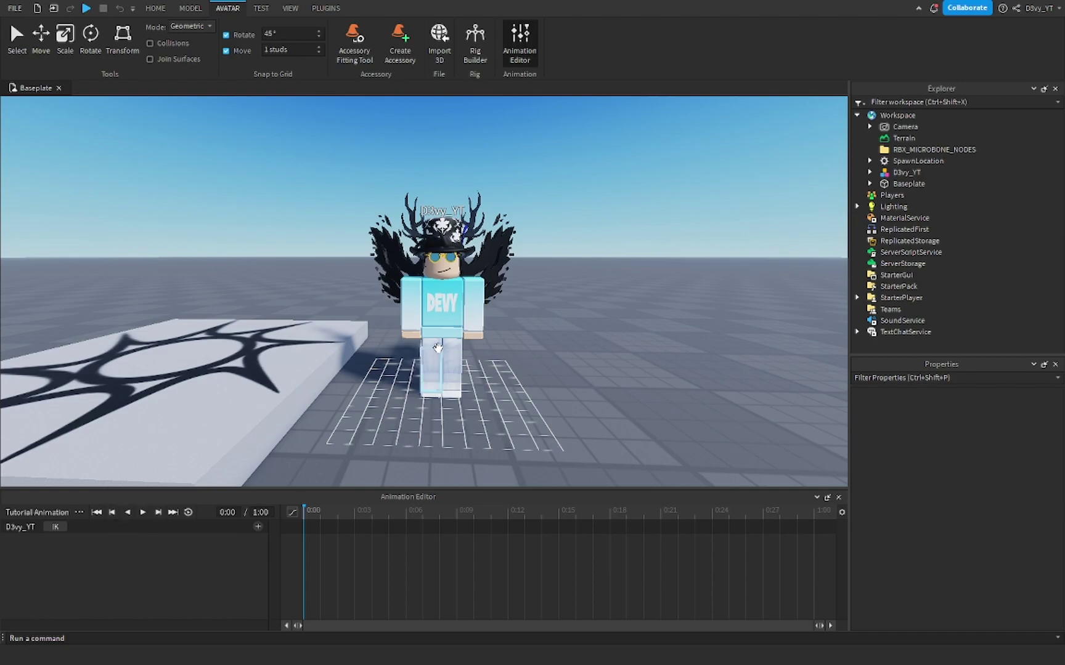
left_click(435, 347)
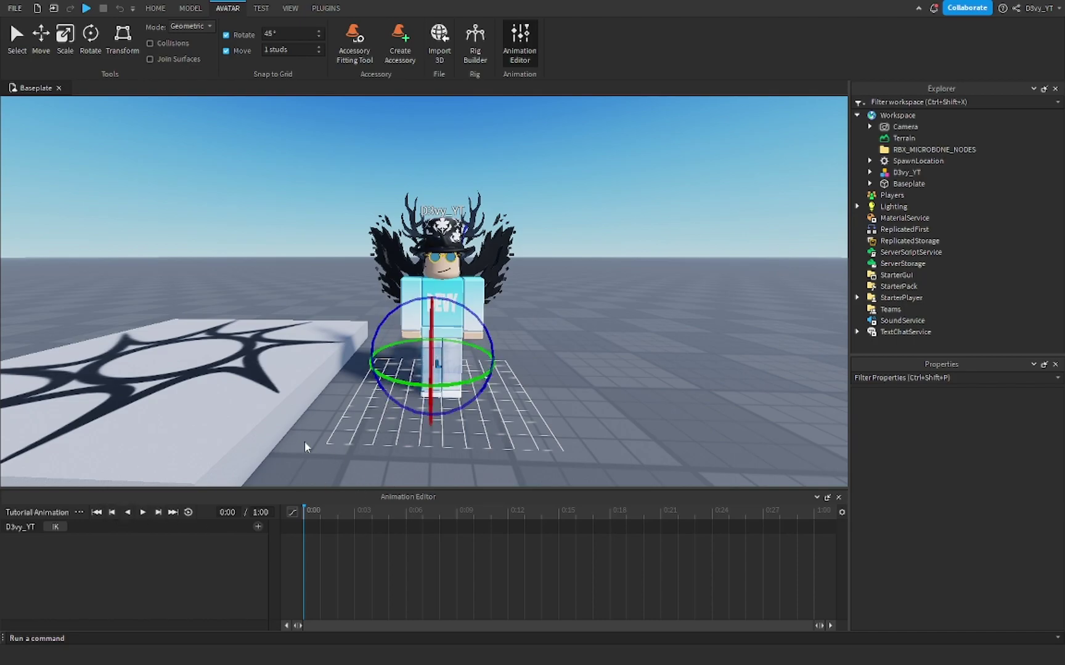
left_click(582, 217)
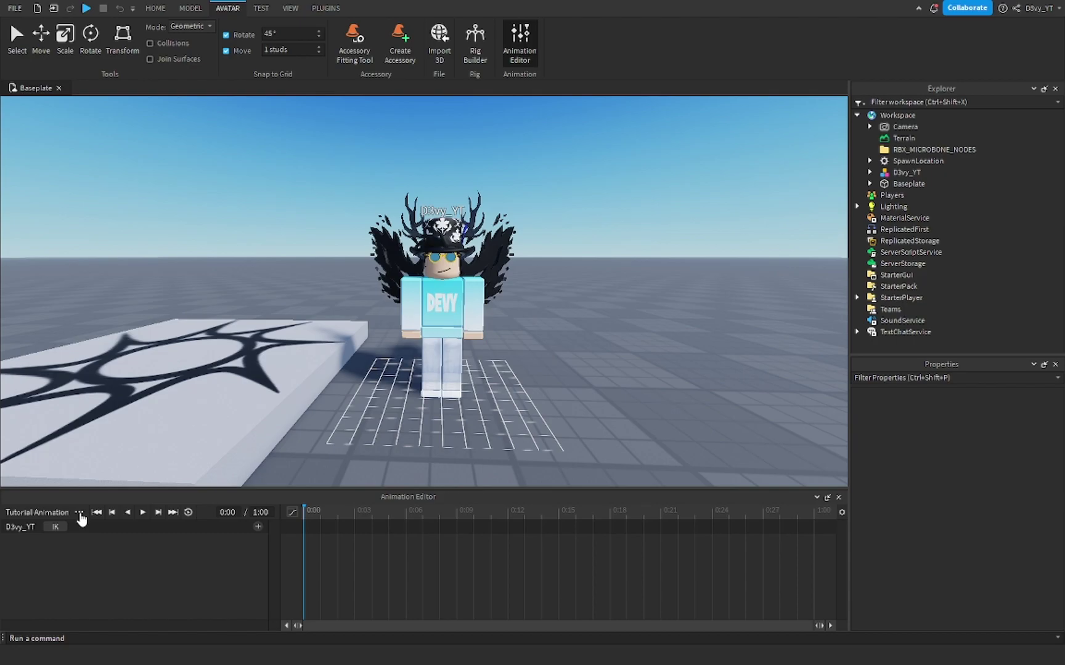
left_click(79, 513)
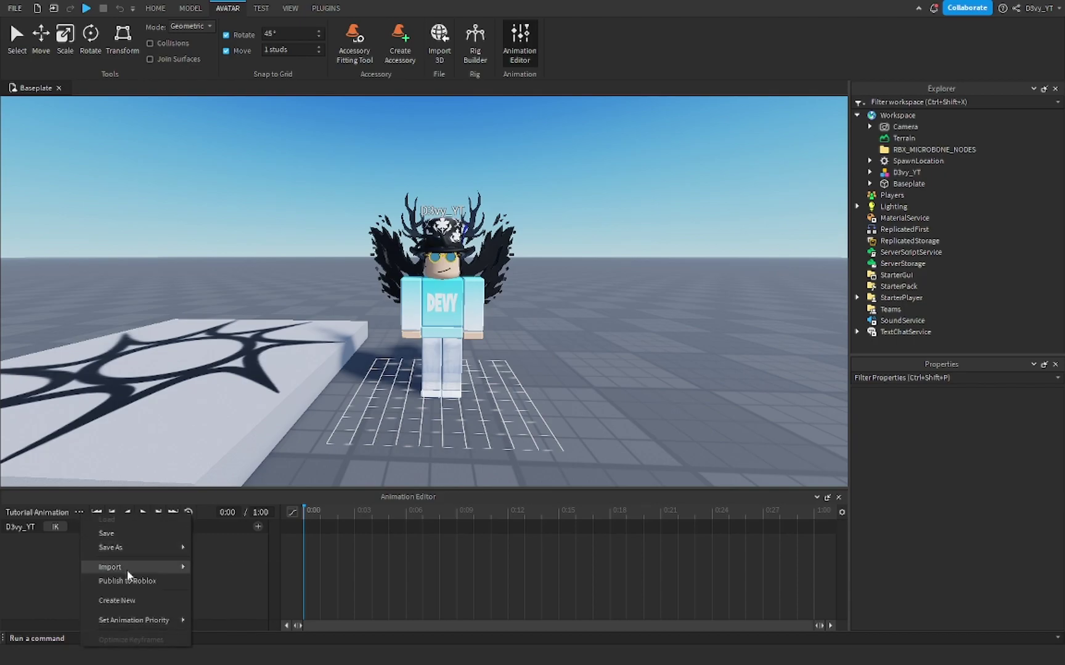
mouse_move(134, 566)
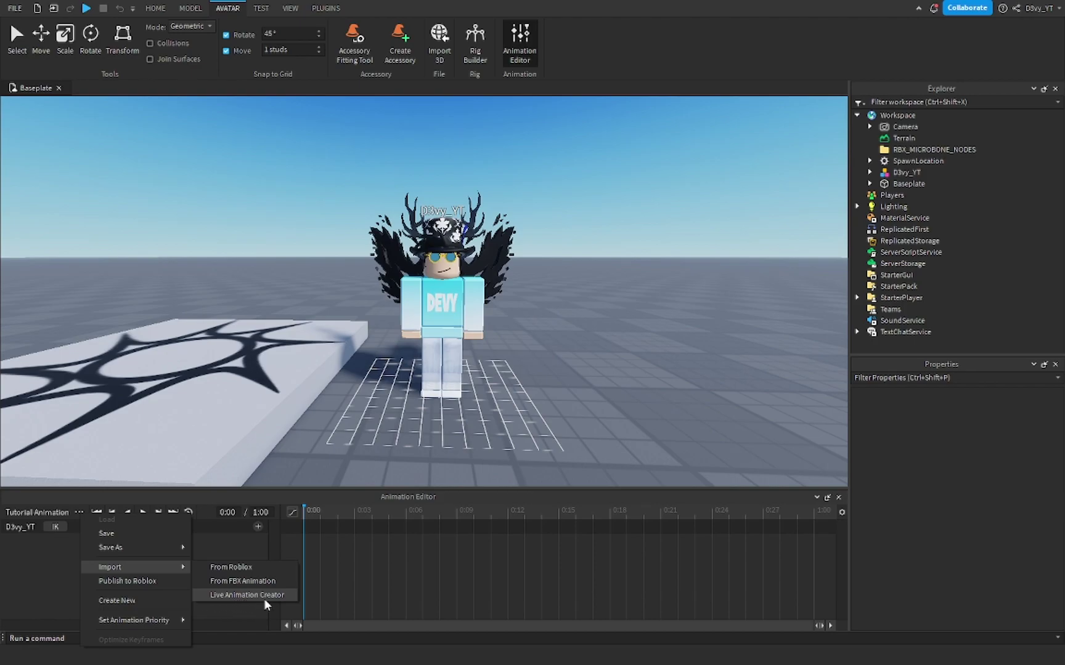
left_click(15, 9)
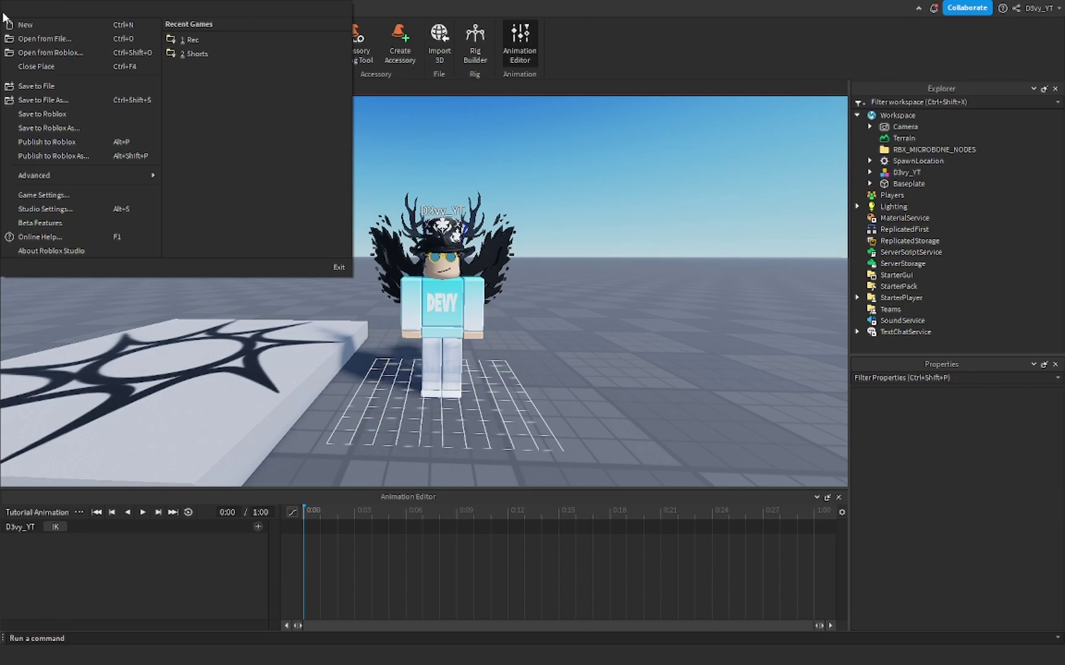
left_click(80, 511)
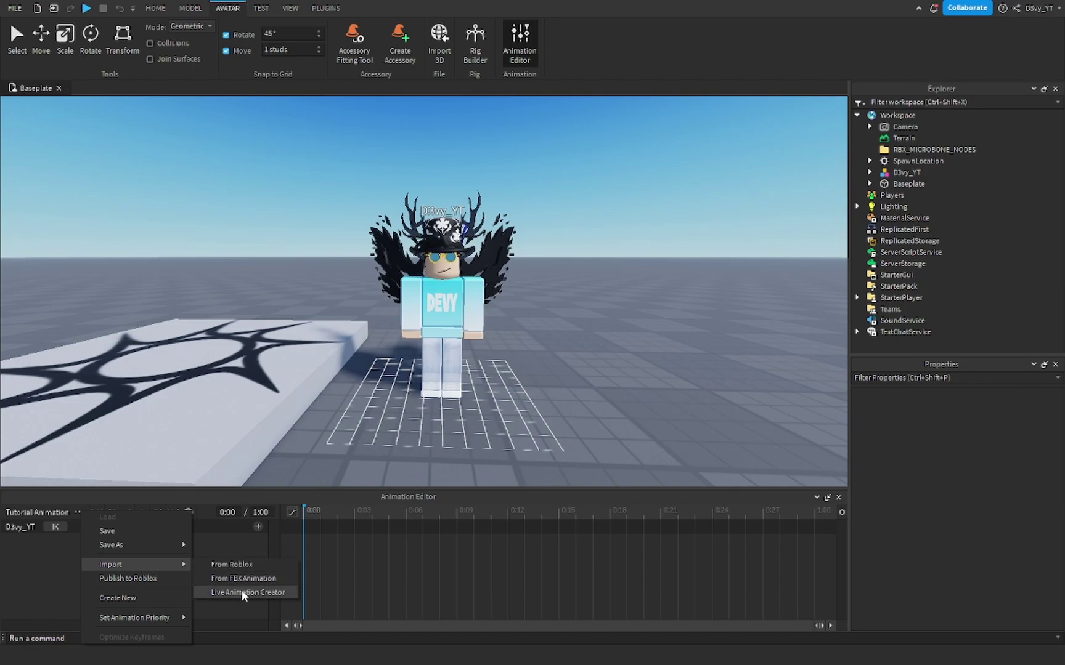
left_click(244, 593)
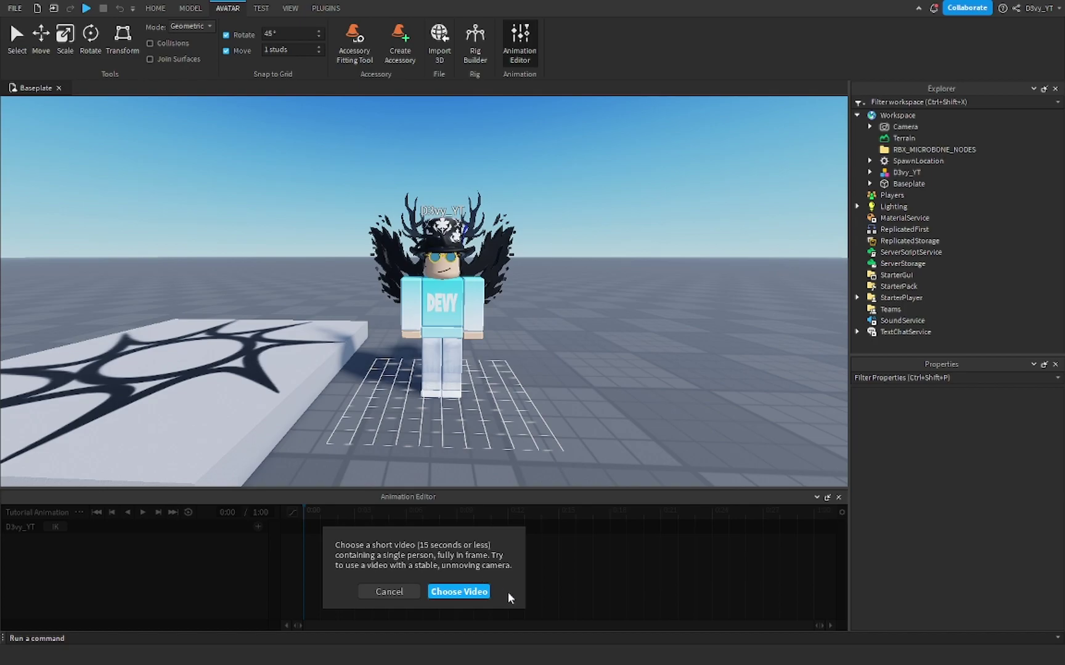
left_click(457, 593)
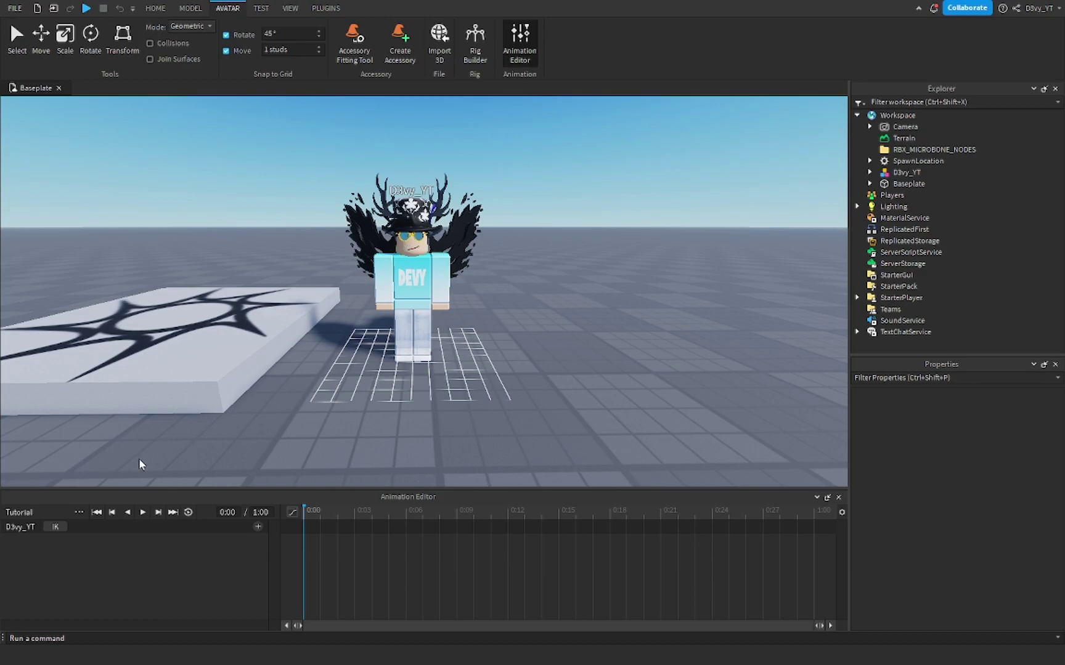
Import an animation into the clip using Live Animation Creator from the clip options menu
left_click(79, 513)
mouse_move(107, 565)
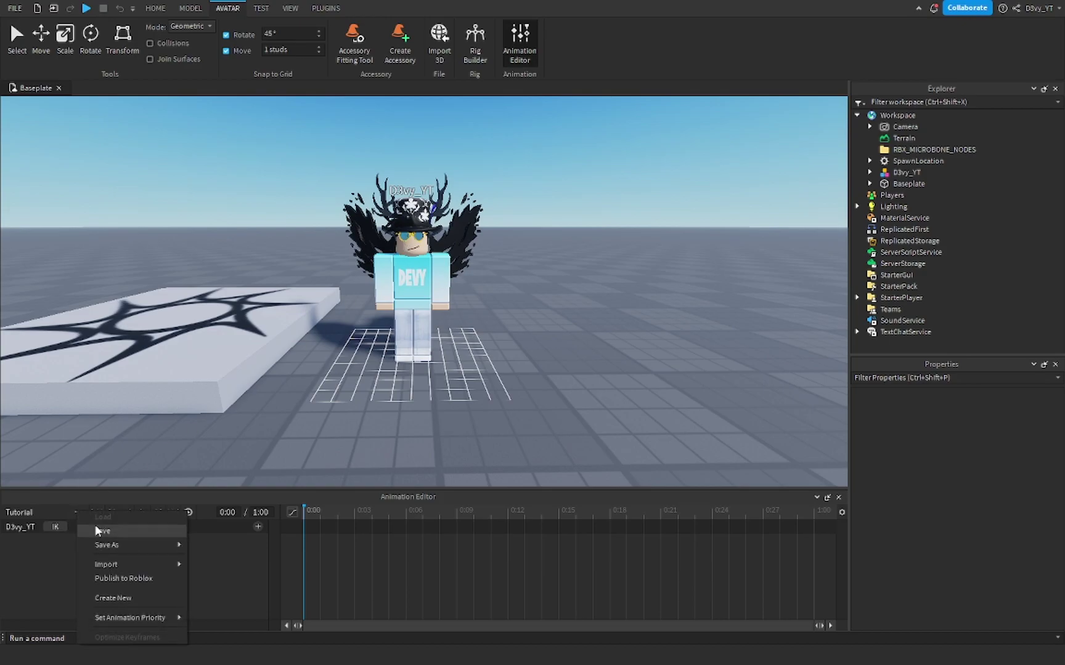
left_click(240, 592)
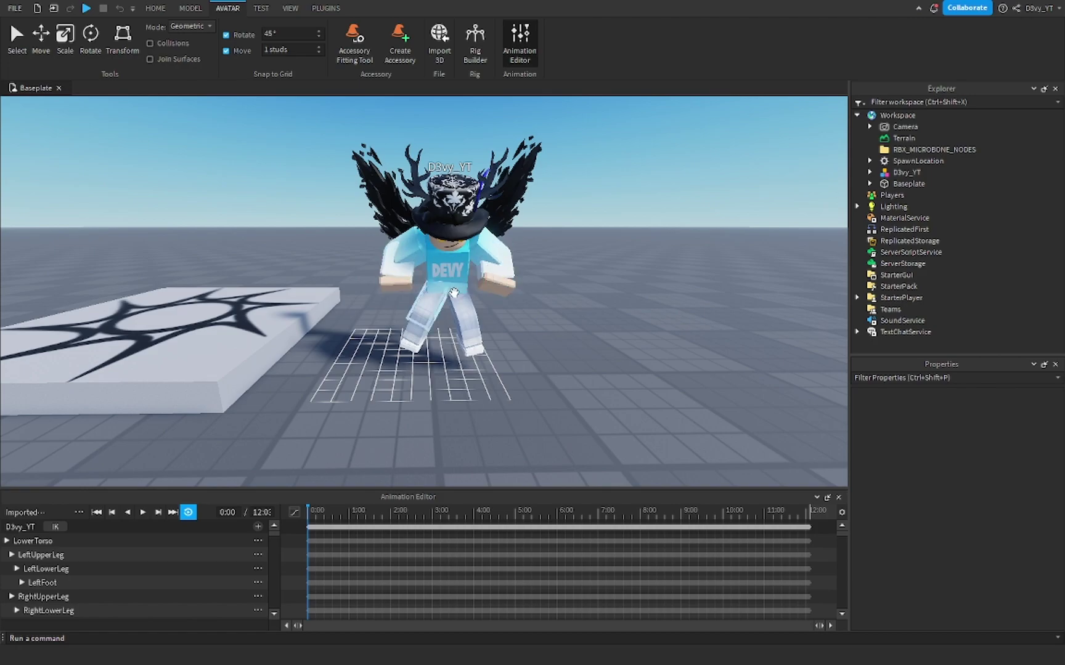
Tilt the camera to frame the avatar and play the imported dance animation
right_click_drag(659, 318, 659, 318)
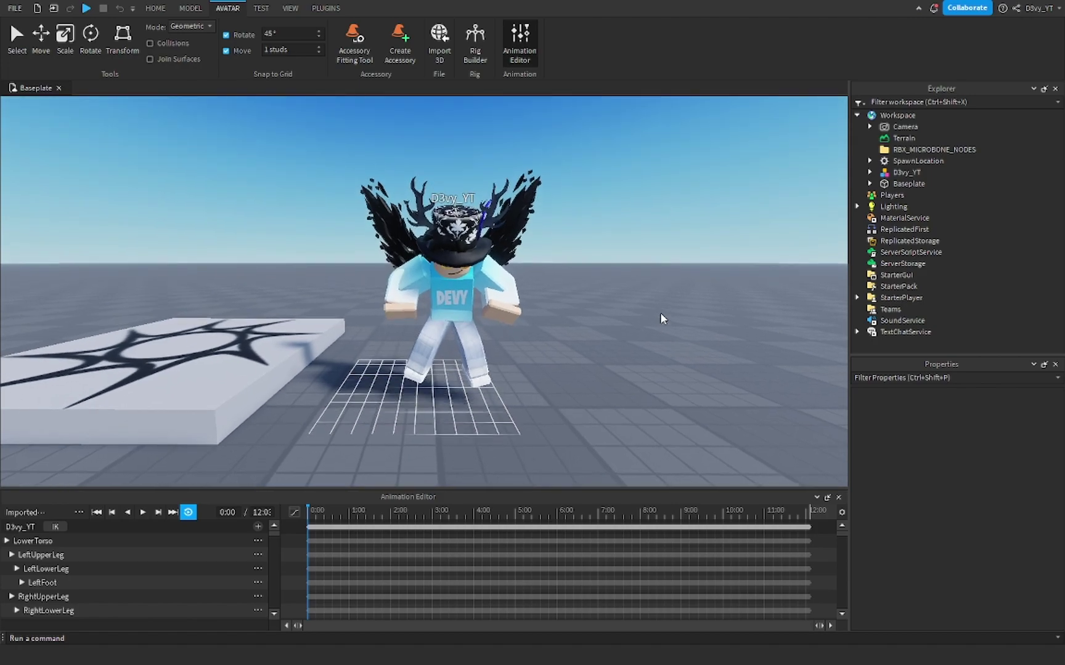
left_click(144, 512)
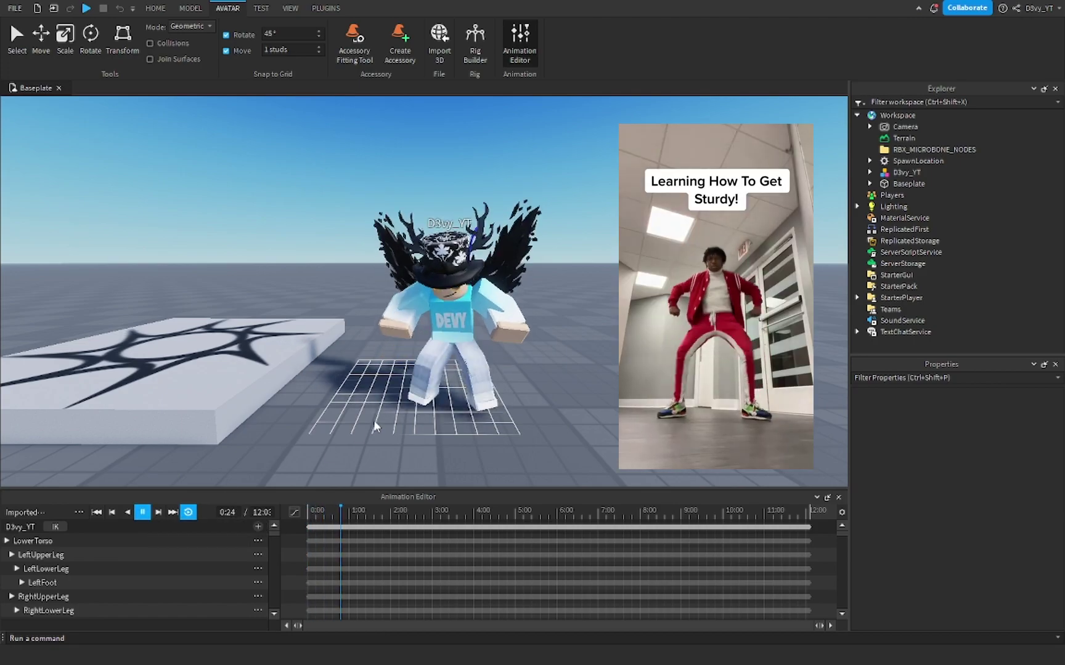